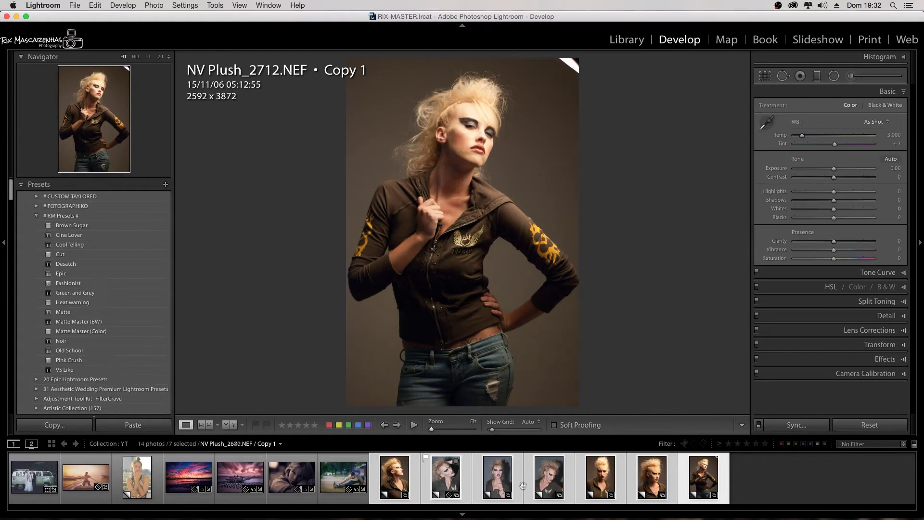
Deselect all seven portrait copies so nothing is picked in the filmstrip.
key("super+d")
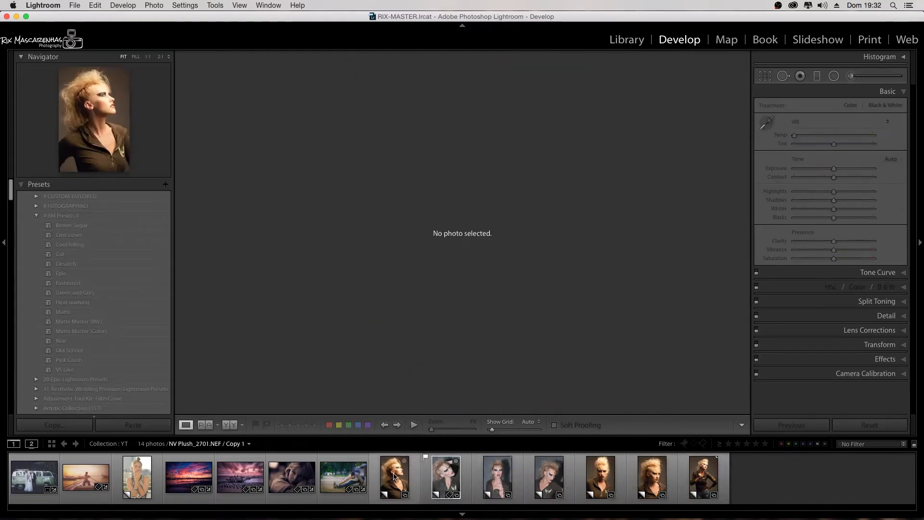
Enable lens profile corrections and chromatic aberration removal on NV Plush_2701.
left_click(394, 476)
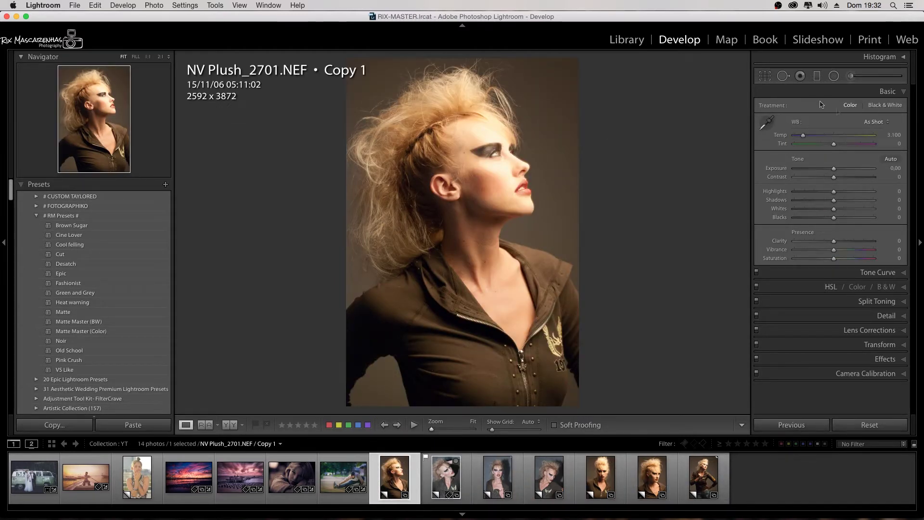
left_click(874, 330)
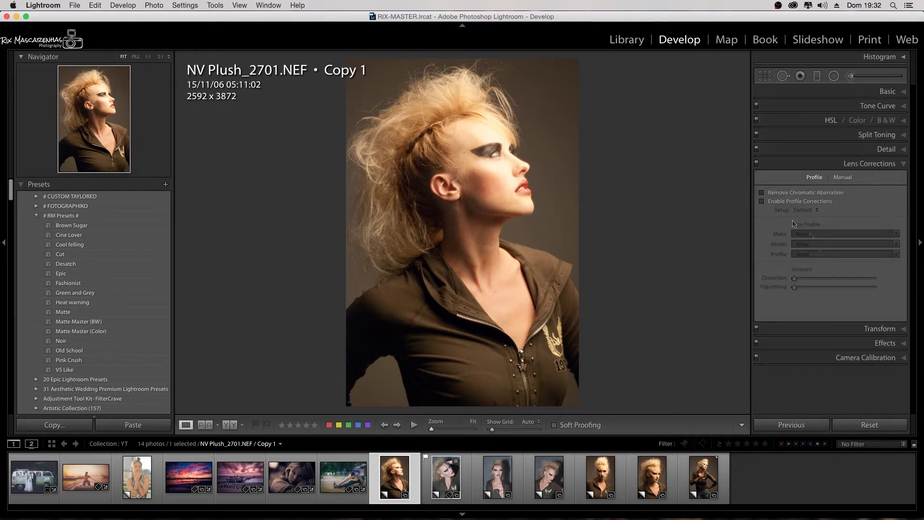
left_click(763, 202)
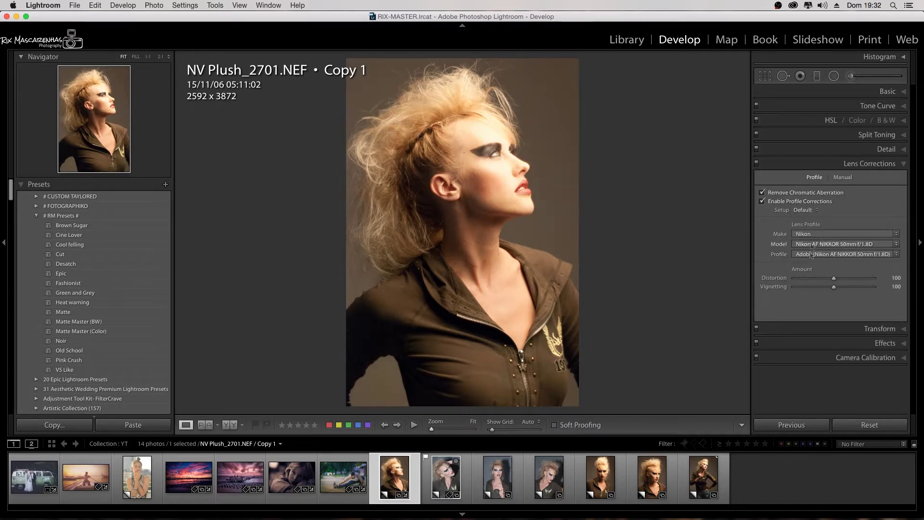
left_click(886, 164)
Sample the dark jacket area for a custom white balance of Temp 2,450, Tint -3.
key("F7")
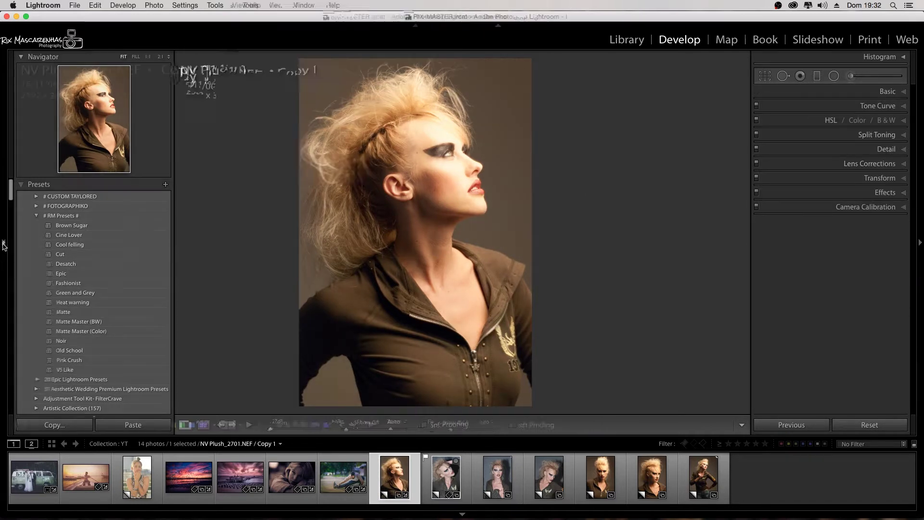
left_click(878, 92)
left_click(766, 123)
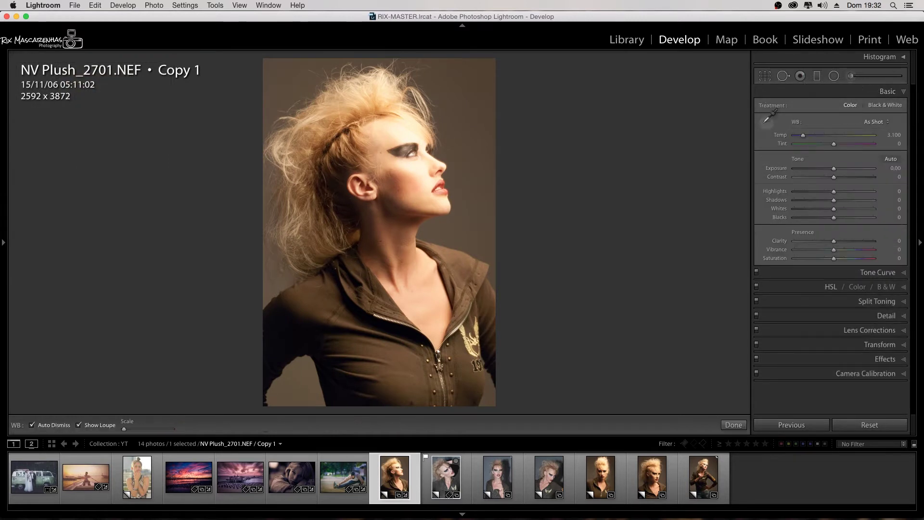
left_click(421, 163)
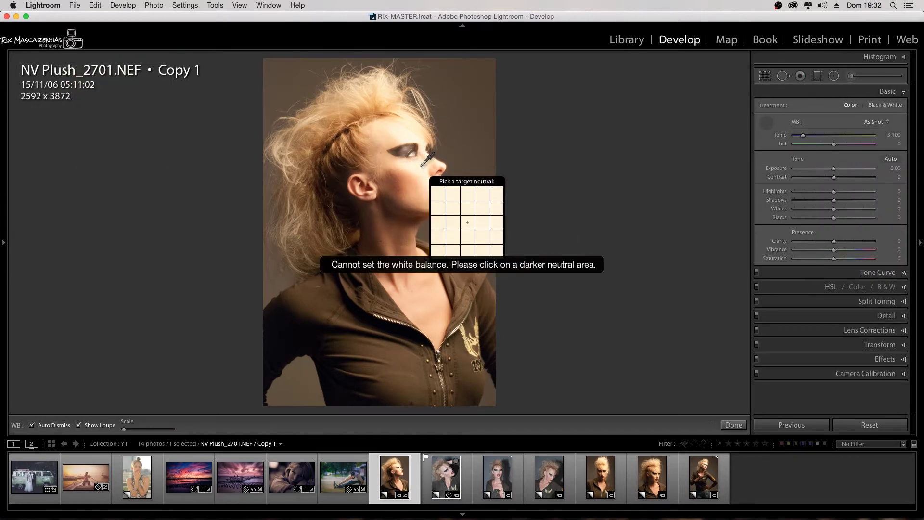
left_click(408, 125)
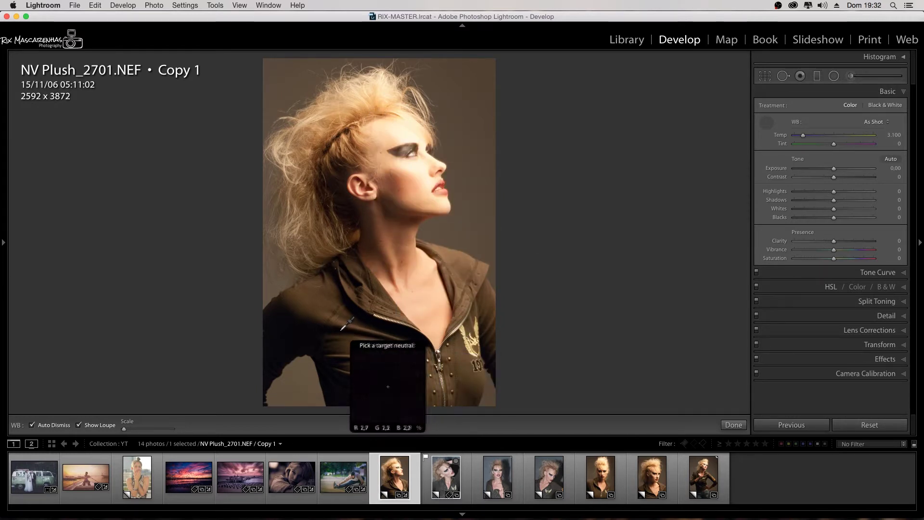
left_click(288, 306)
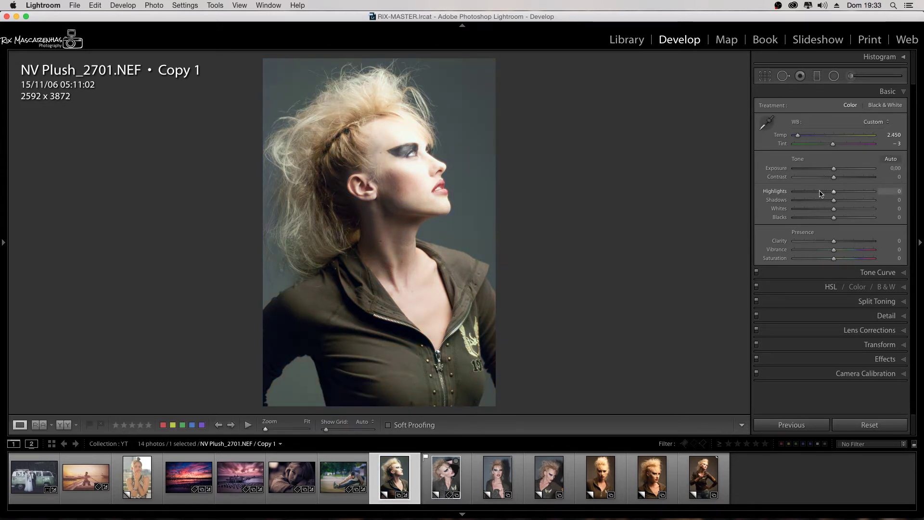
Set Contrast +38, Highlights -67, Shadows +51, Blacks -52, Clarity -25, Saturation -41, Exposure -0.25.
mouse_move(834, 191)
left_mouse_down()
mouse_move(808, 192)
mouse_move(856, 201)
mouse_move(847, 177)
left_mouse_up()
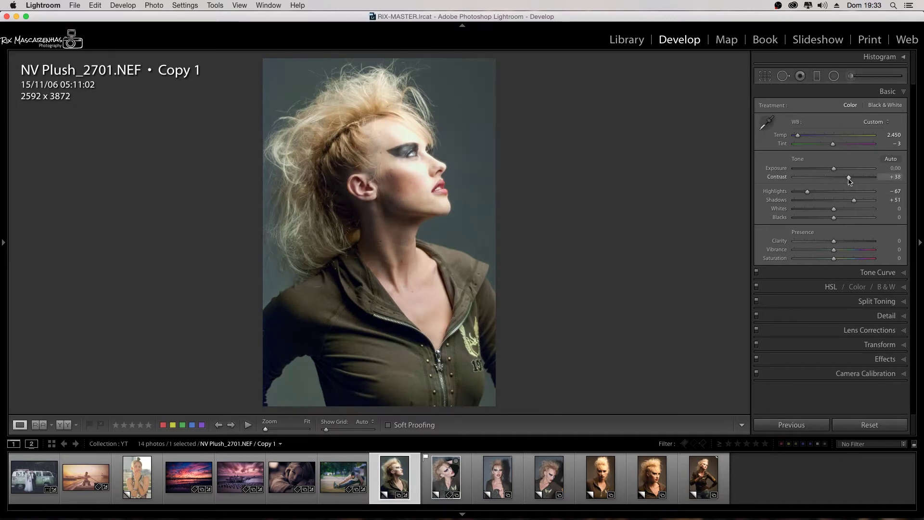
mouse_move(834, 241)
left_mouse_down()
mouse_move(824, 240)
mouse_move(871, 213)
mouse_move(814, 219)
left_mouse_up()
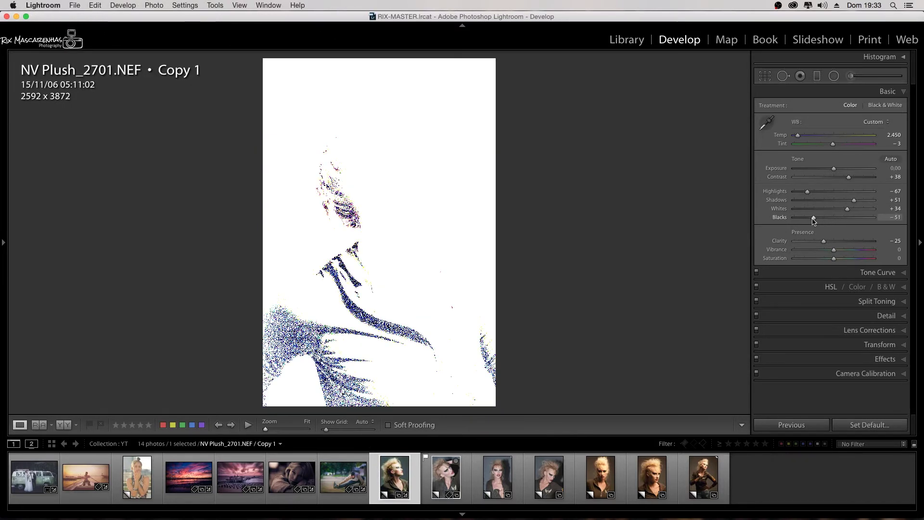
scroll(847, 259, "down", 5)
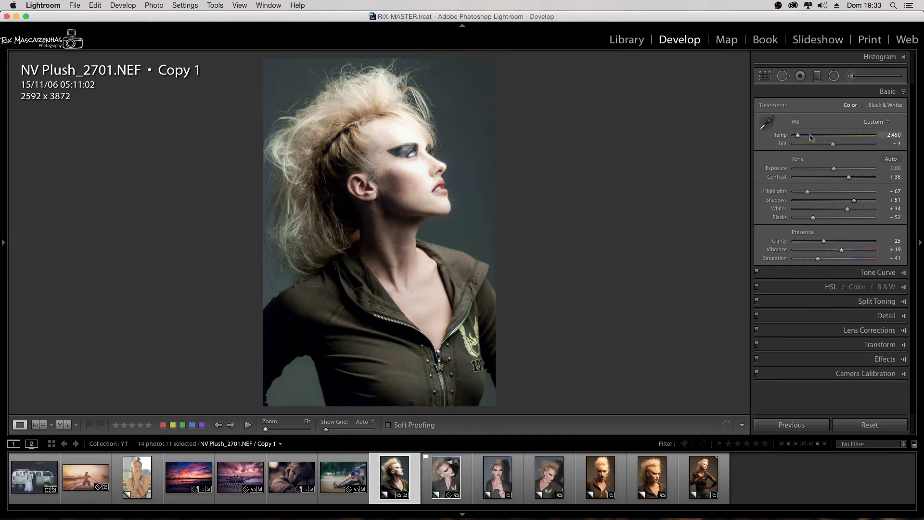
scroll(834, 170, "down", 5)
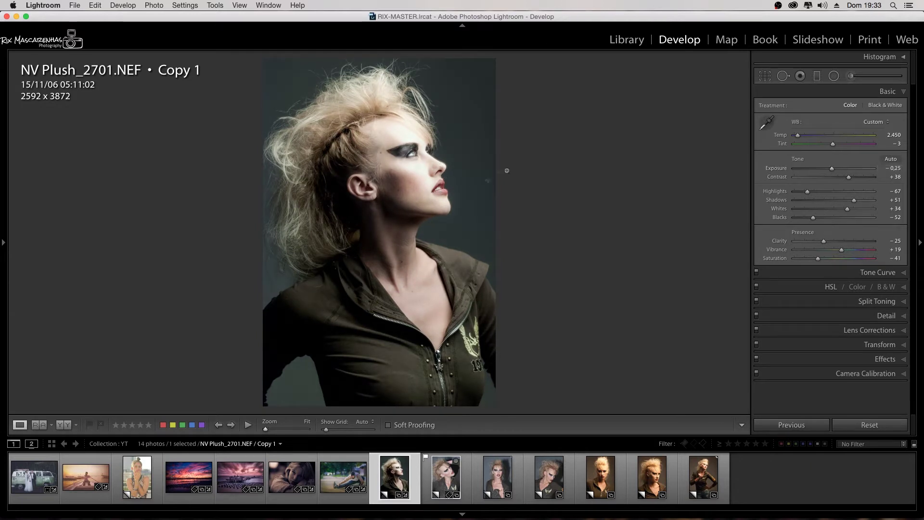
Add a tone curve point and raise the black endpoint to fade the shadows.
left_click(872, 273)
left_click(812, 177)
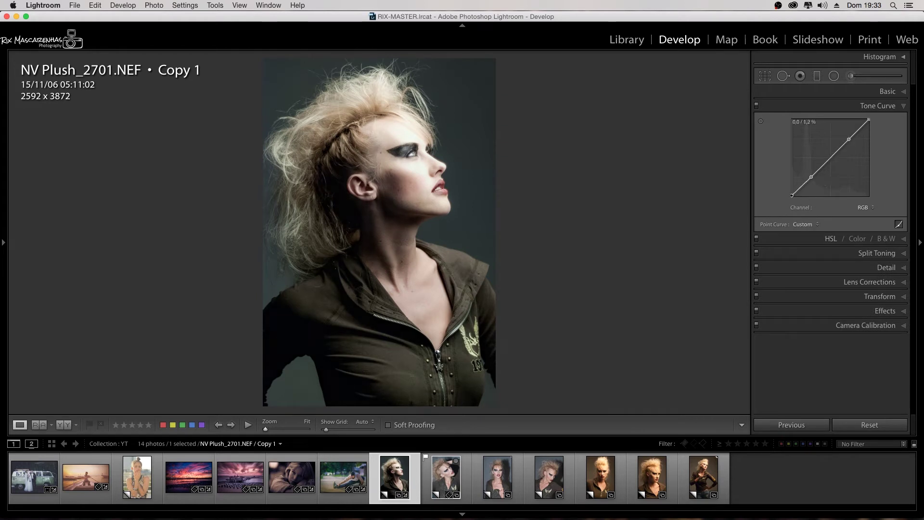
left_click_drag(792, 194, 792, 190)
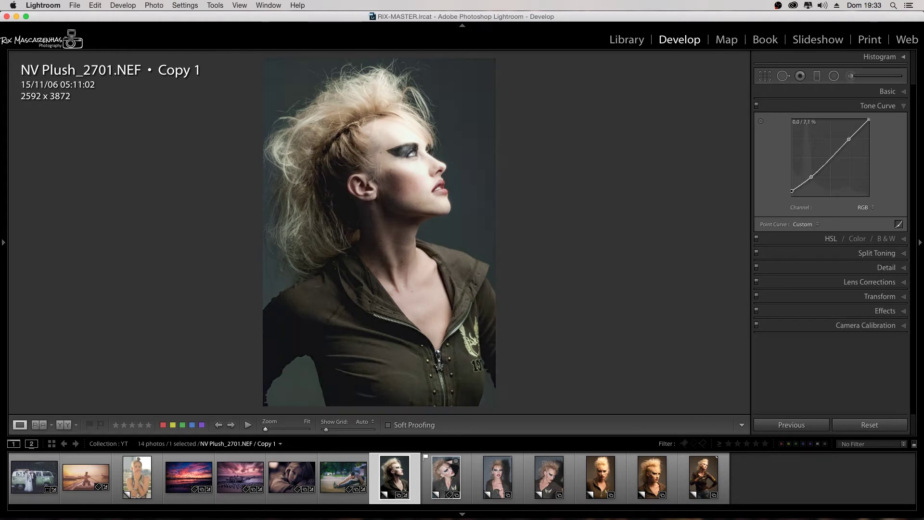
left_click(865, 108)
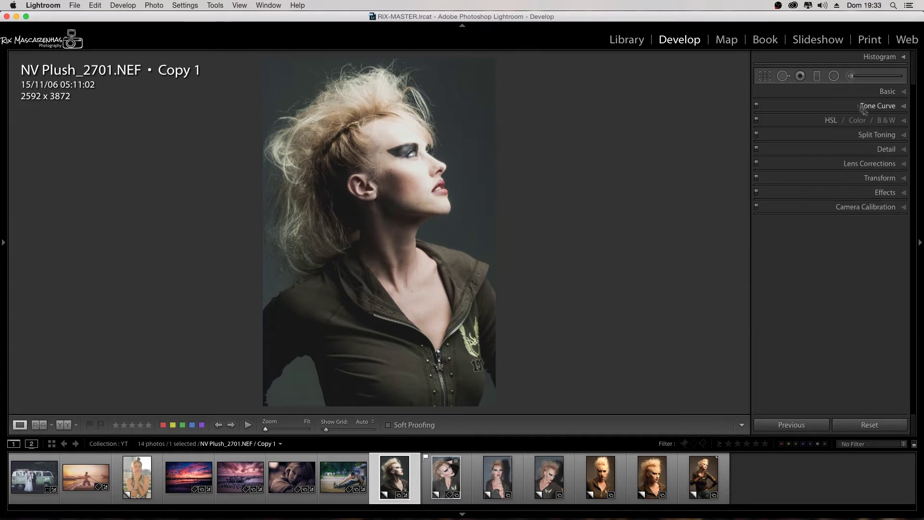
Warm the white balance to Temp 3,131 for a sepia look.
left_click(867, 92)
left_click_drag(799, 136, 804, 136)
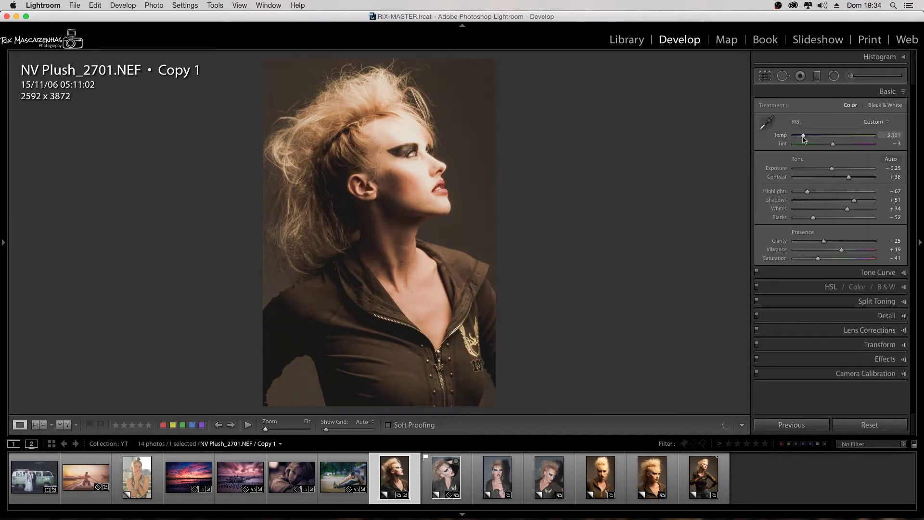
left_click(889, 92)
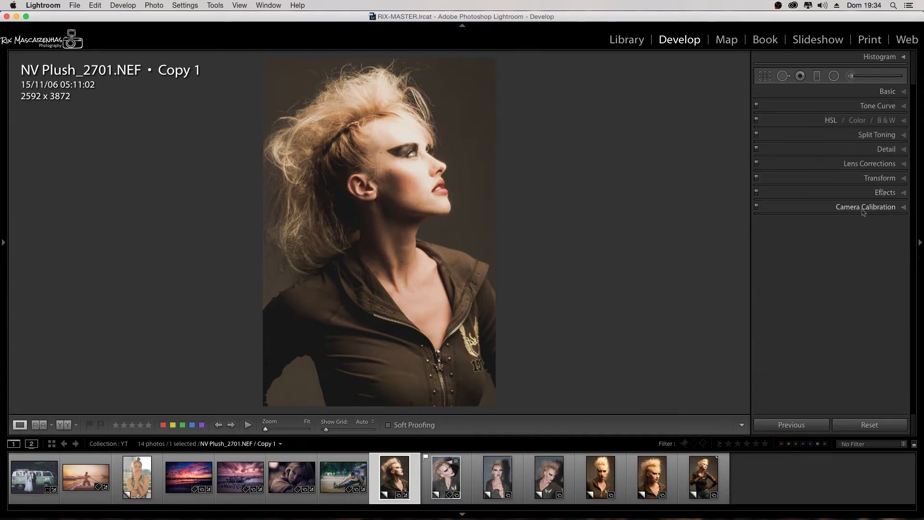
Add a dark post-crop edge vignette with Amount -45.
left_click(885, 192)
left_click_drag(834, 223, 819, 224)
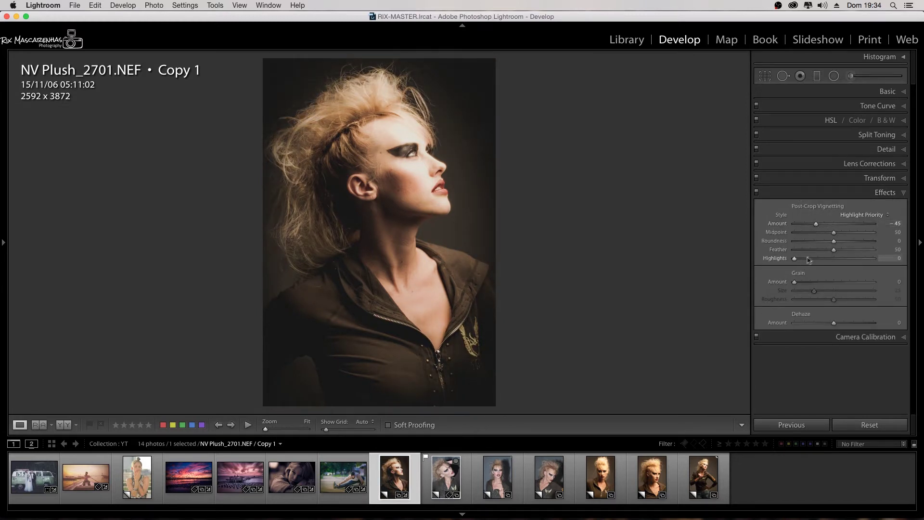
left_click(857, 192)
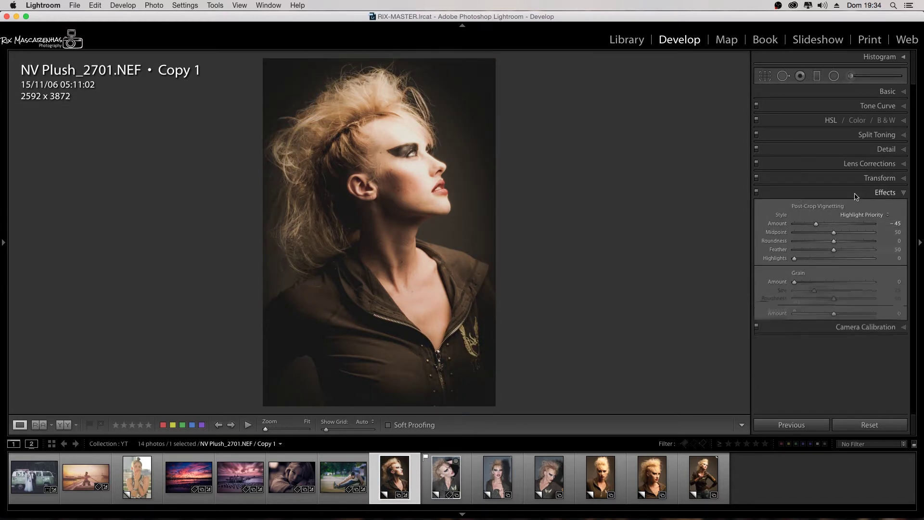
Boost red and orange saturation in HSL using the on-photo adjustment tool.
left_click(884, 94)
left_click(883, 93)
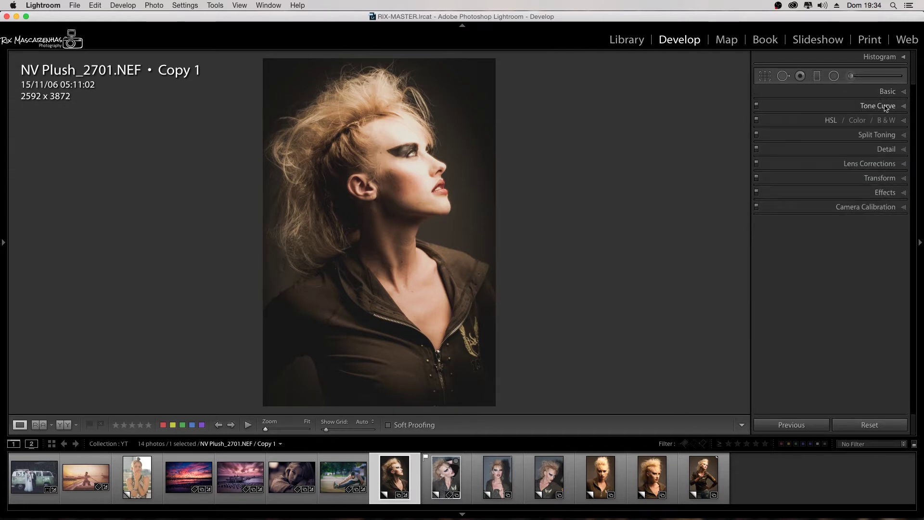
left_click(826, 122)
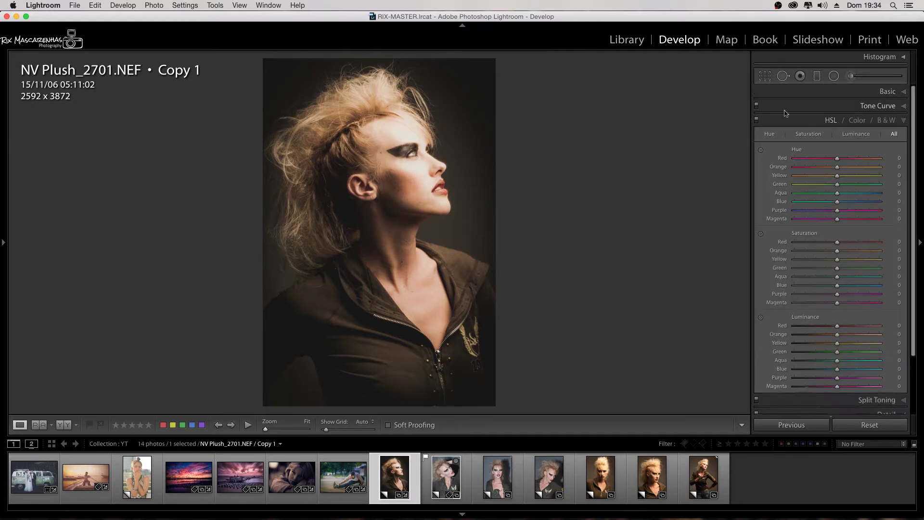
left_click(761, 150)
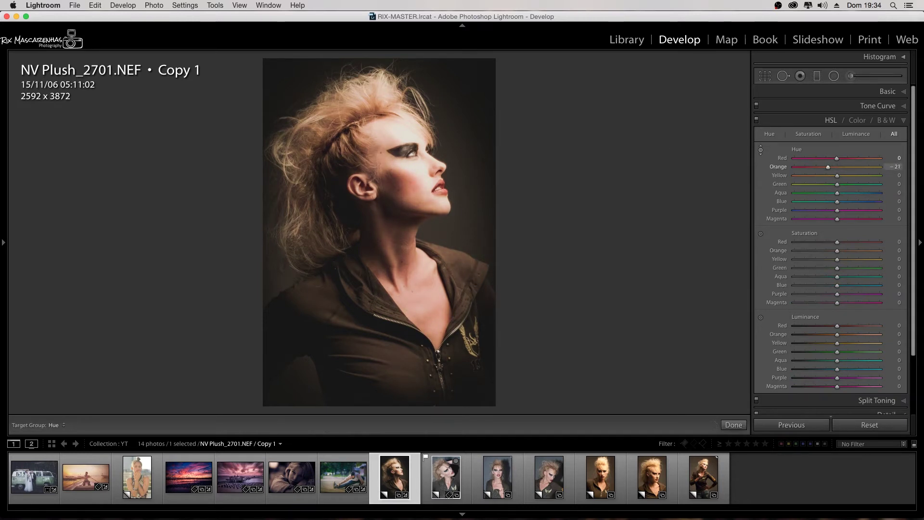
left_click(761, 234)
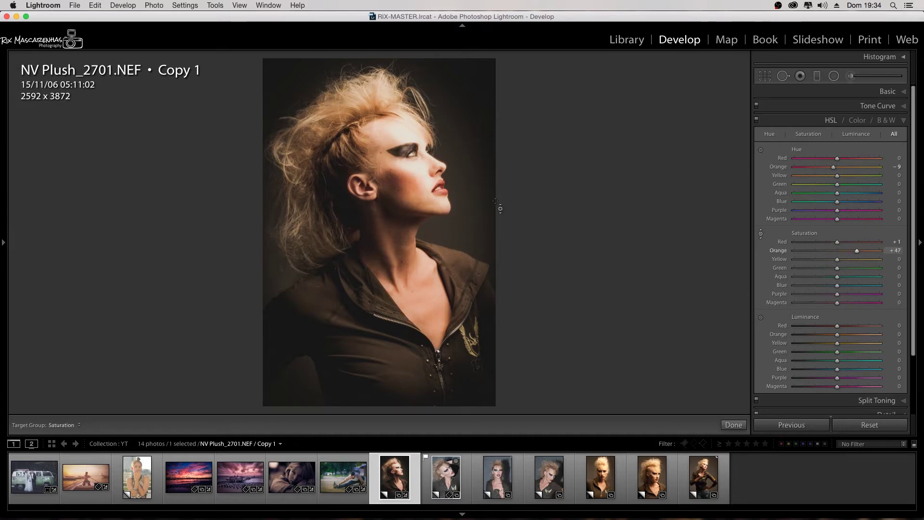
left_click_drag(385, 207, 385, 183)
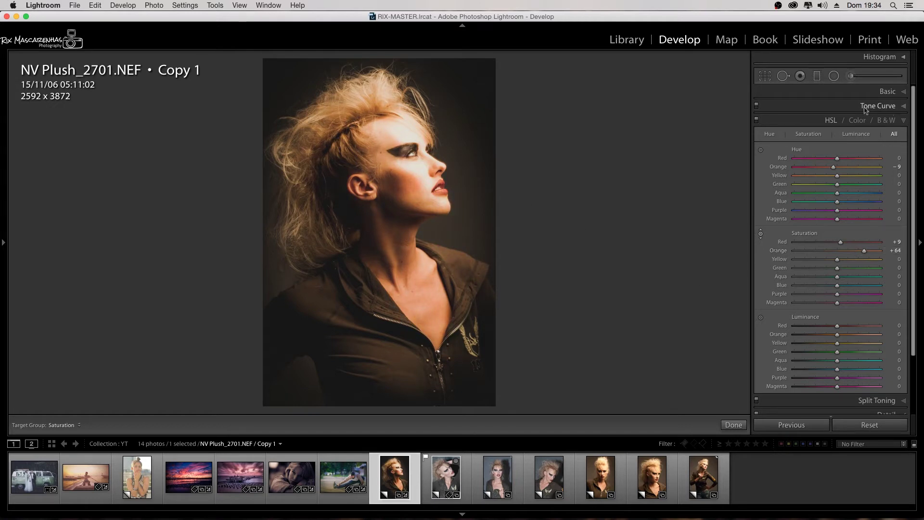
left_click(895, 120)
Split-tone with Highlights hue 32 / sat 53, Shadows hue 230 / sat 19, balanced toward shadows.
left_click(895, 140)
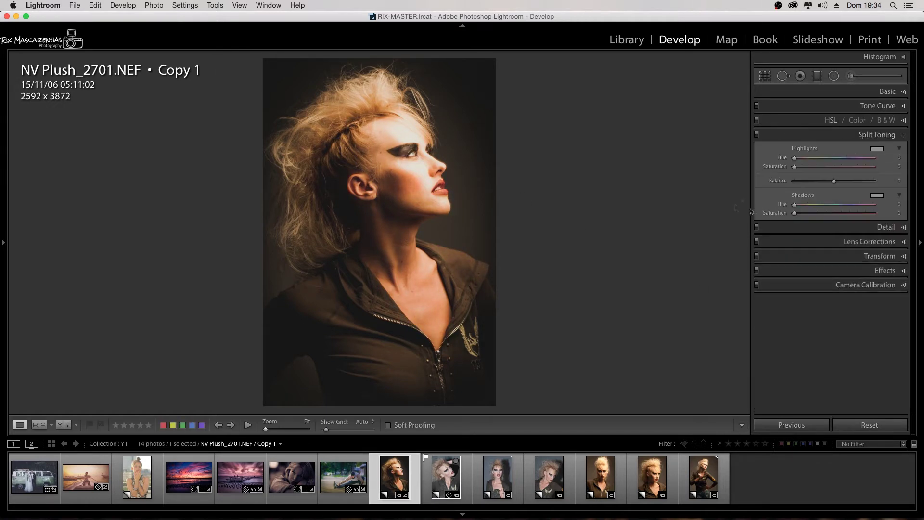
left_click(877, 149)
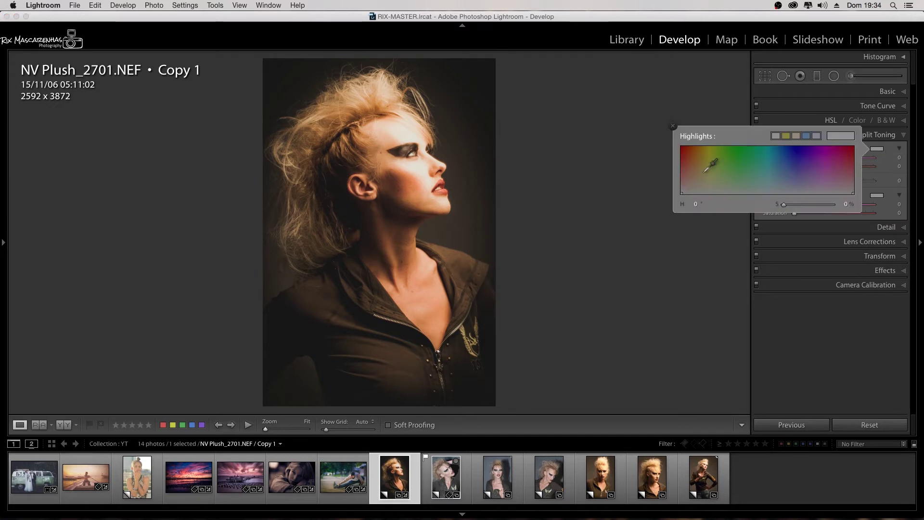
left_click_drag(709, 166, 697, 168)
left_click(874, 189)
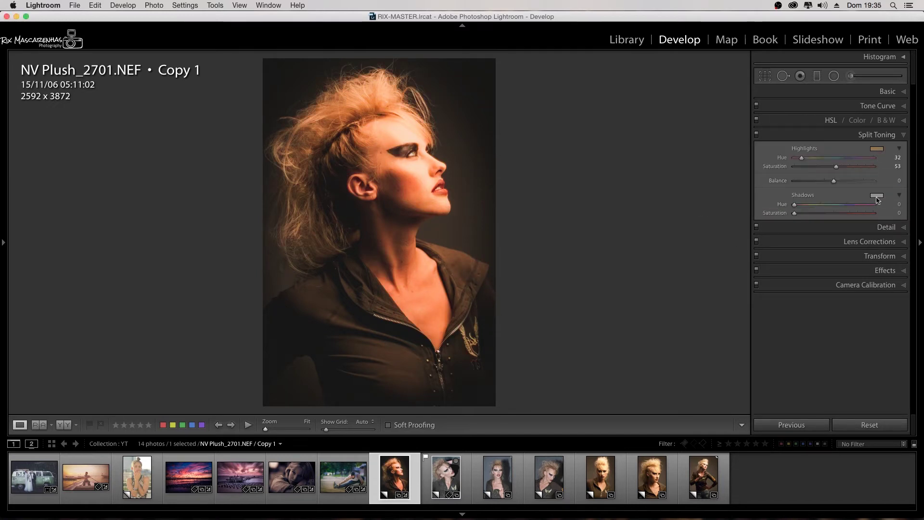
left_click(878, 195)
left_click_drag(802, 219, 793, 228)
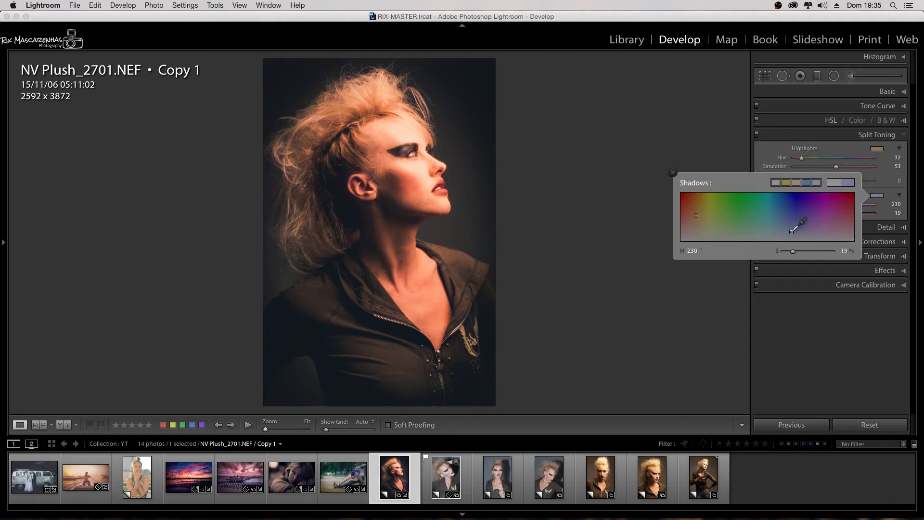
left_click(869, 197)
mouse_move(834, 181)
left_mouse_down()
mouse_move(871, 184)
mouse_move(815, 184)
left_mouse_up()
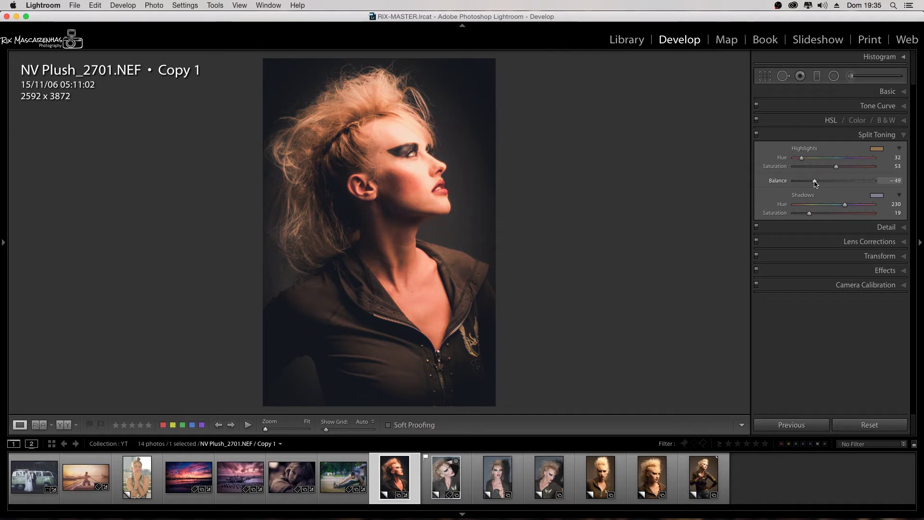
Toggle split toning off and on to compare, then review the Basic settings.
left_click(757, 134)
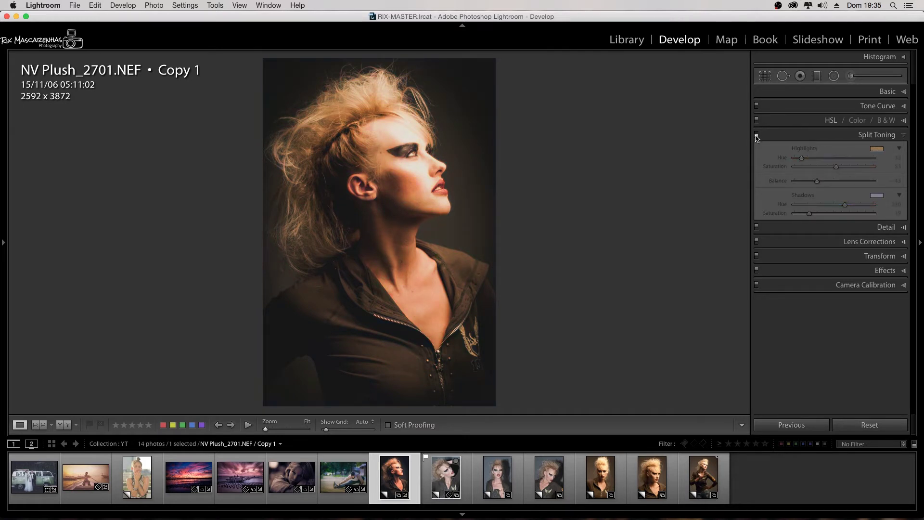
left_click(883, 135)
left_click(892, 107)
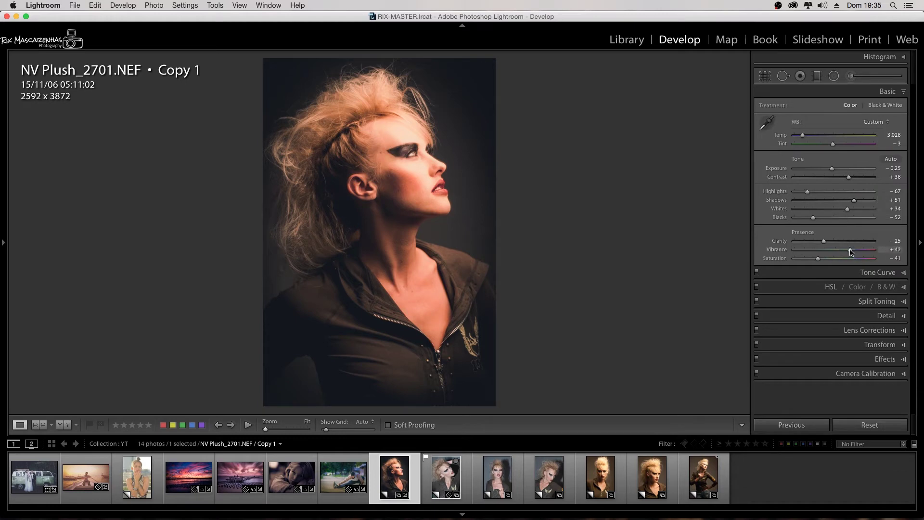
left_click(888, 91)
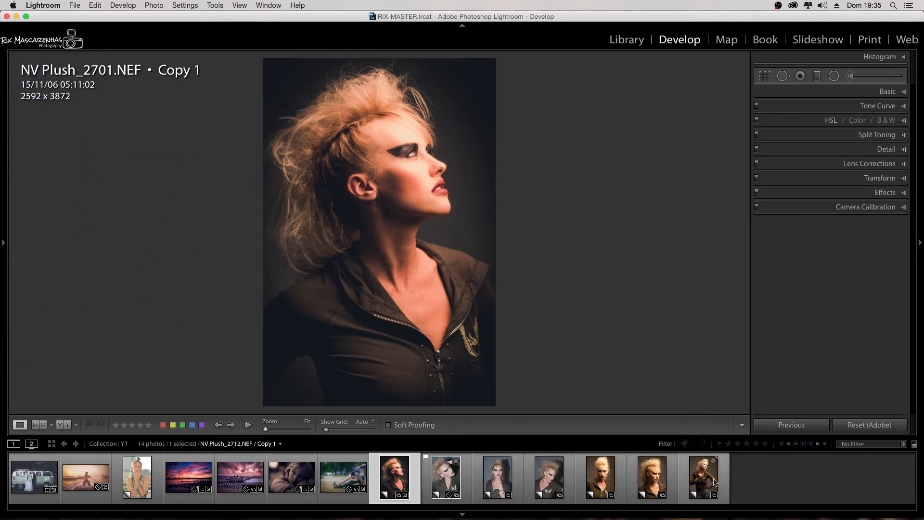
Select 2701 through the last portrait and synchronize all settings, White Balance included.
left_click(706, 480, "shift")
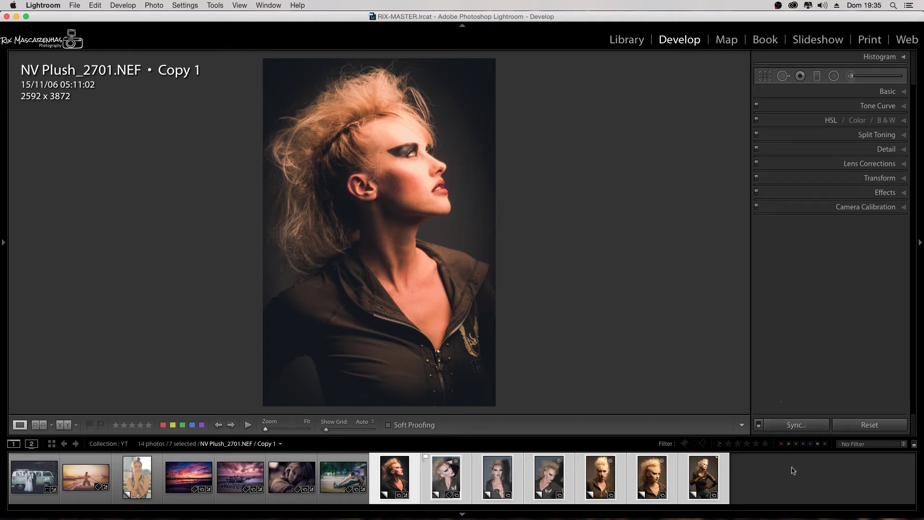
left_click(794, 425)
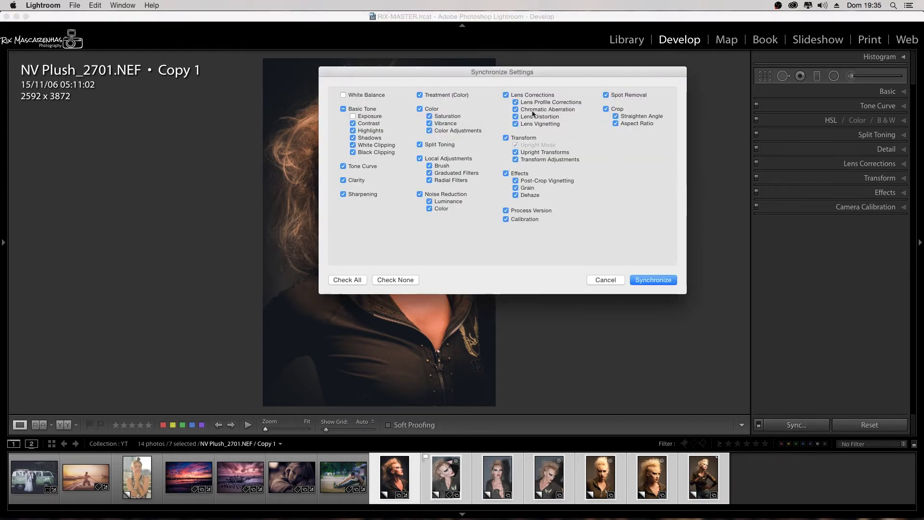
left_click(368, 94)
left_click(651, 281)
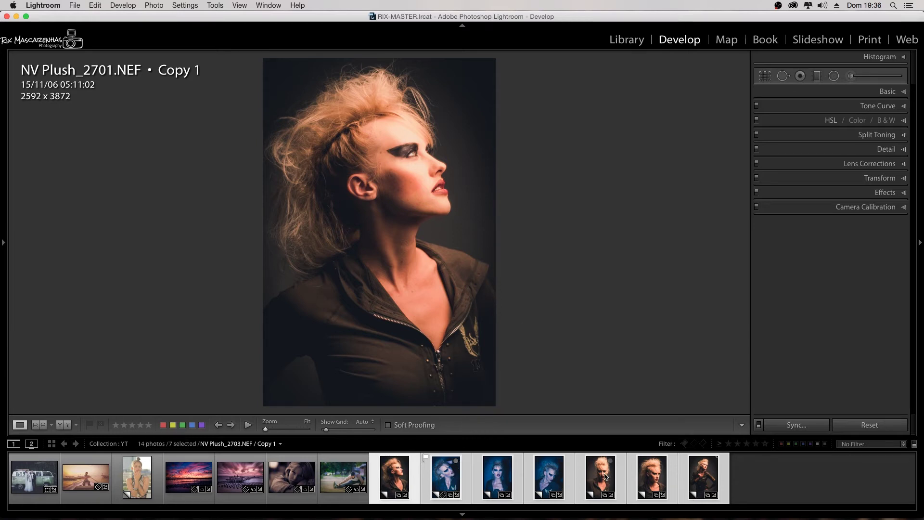
Move a portrait in the filmstrip order, then select the warm frontal shot NV Plush_2703.
left_click_drag(605, 477, 465, 476)
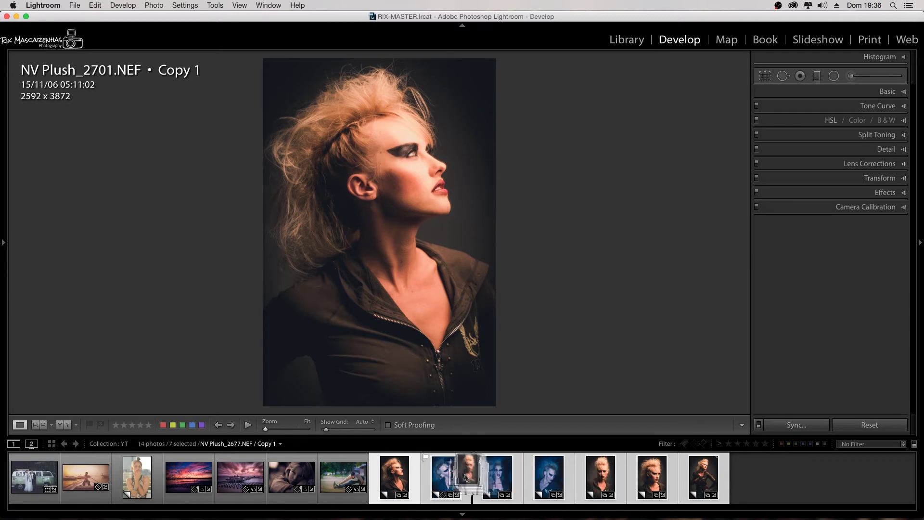
left_click_drag(465, 476, 609, 479)
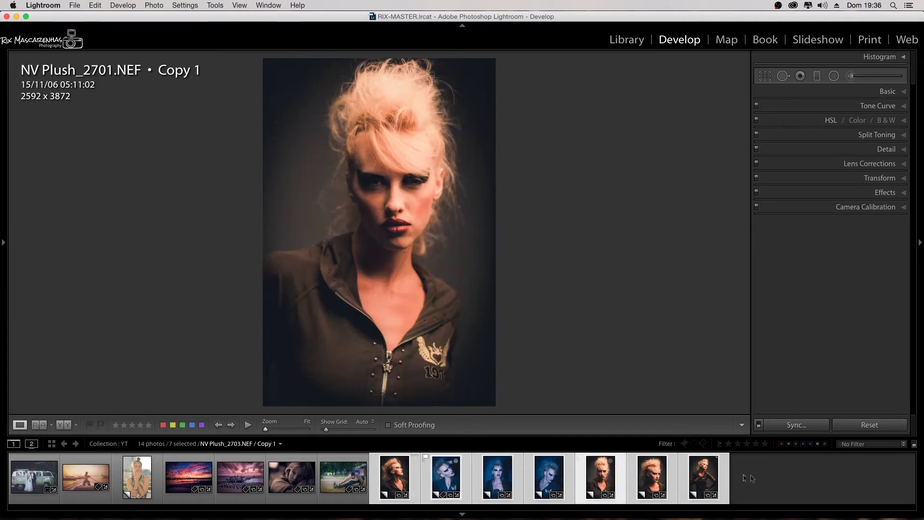
left_click(745, 479)
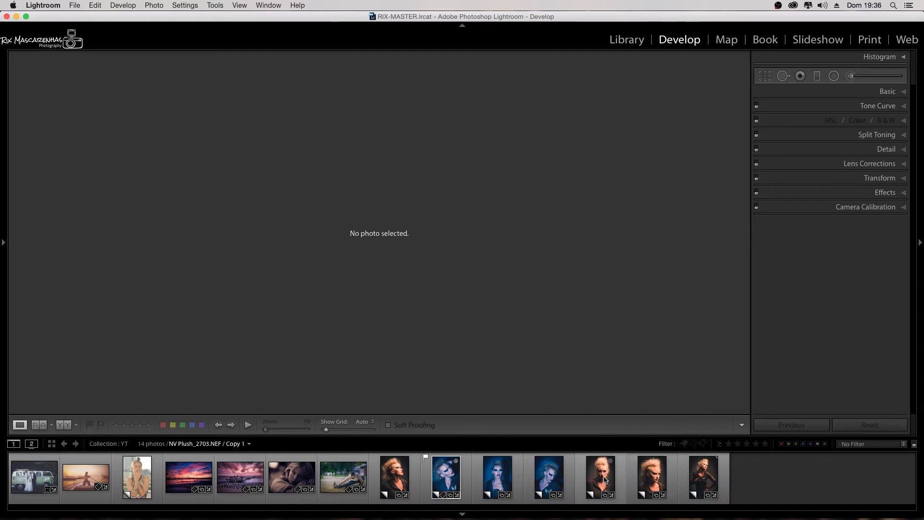
left_click(605, 480)
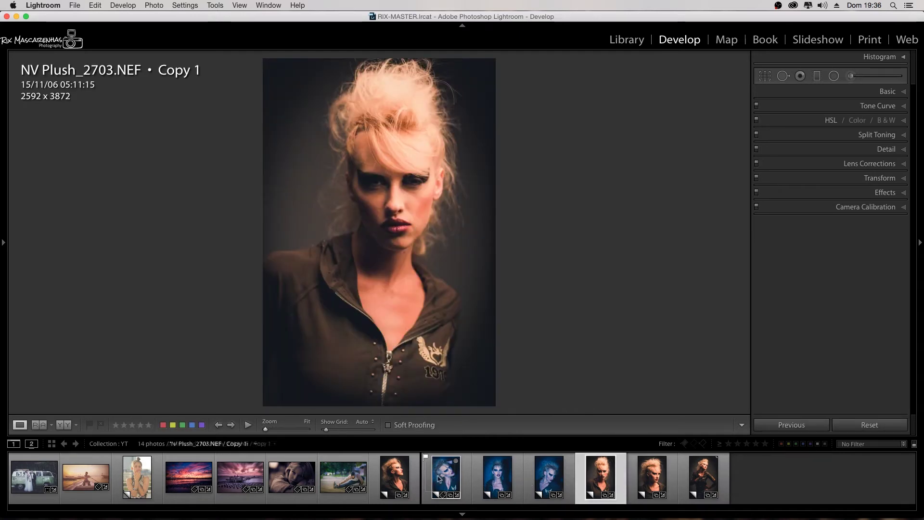
Move the remaining warm portraits ahead of the blue shots and return to NV Plush_2701.
left_click_drag(439, 479, 438, 479)
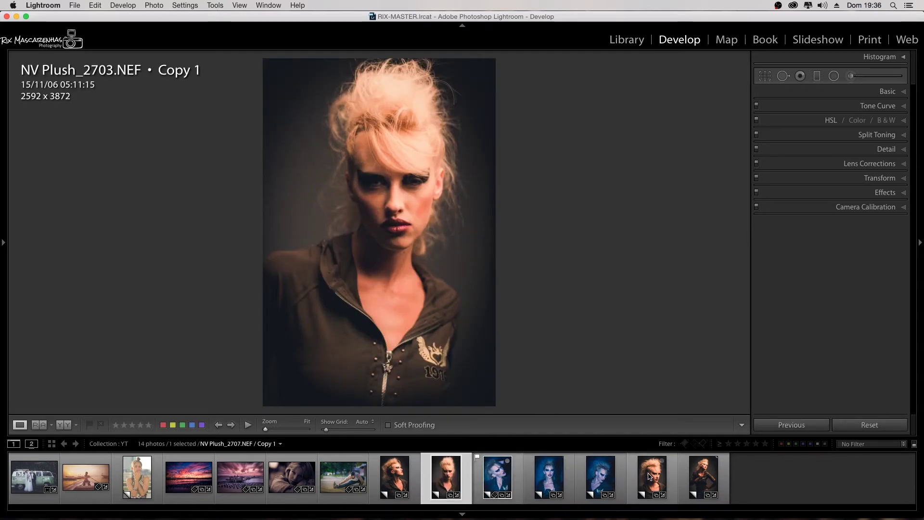
left_click_drag(650, 477, 481, 476)
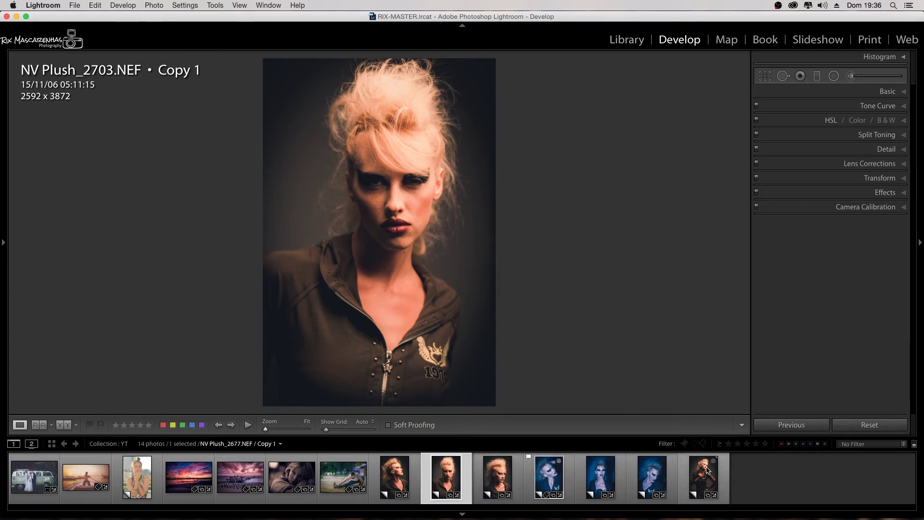
left_click_drag(708, 469, 558, 467)
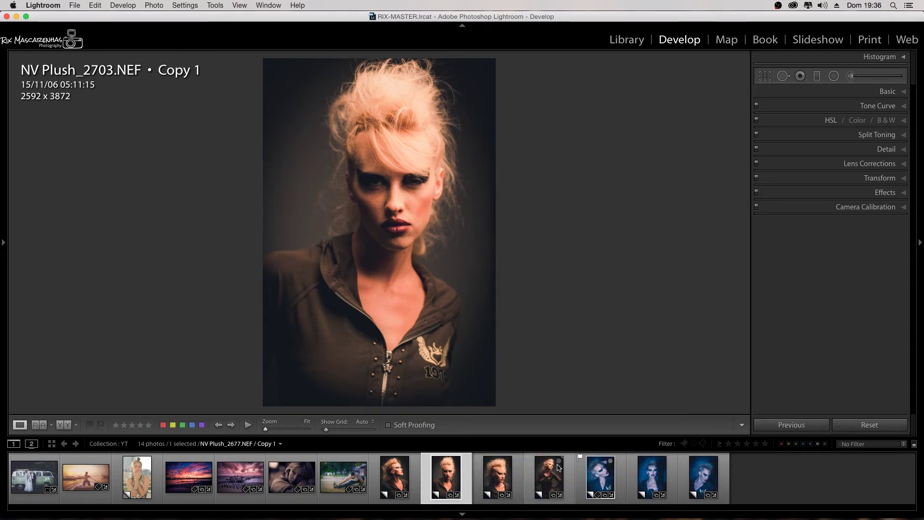
left_click(393, 470)
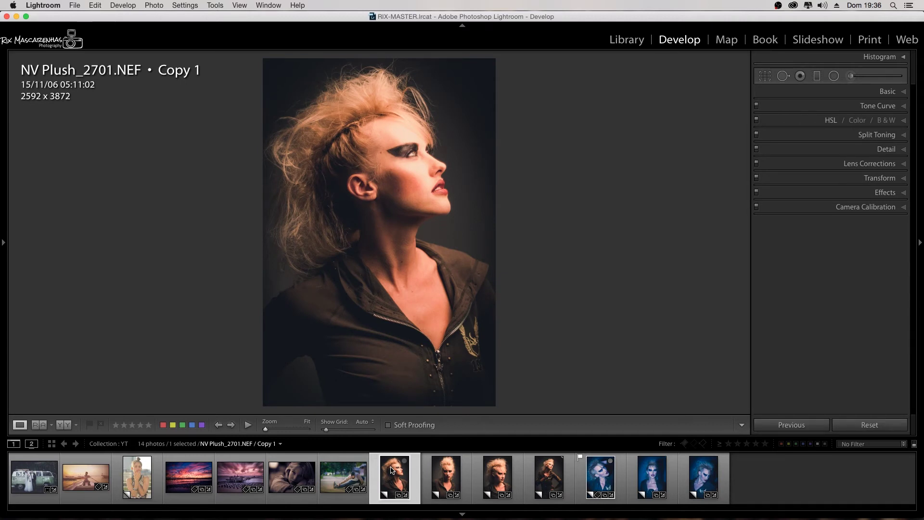
Step through the warm portraits via NV Plush_2703 to the standing shot NV Plush_2712.NEF.
mouse_move(394, 476)
key("Right")
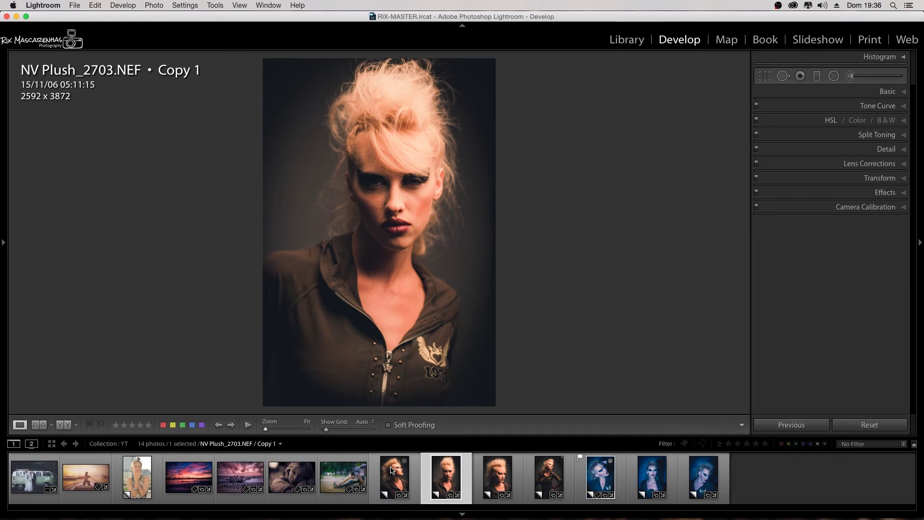
key("Right")
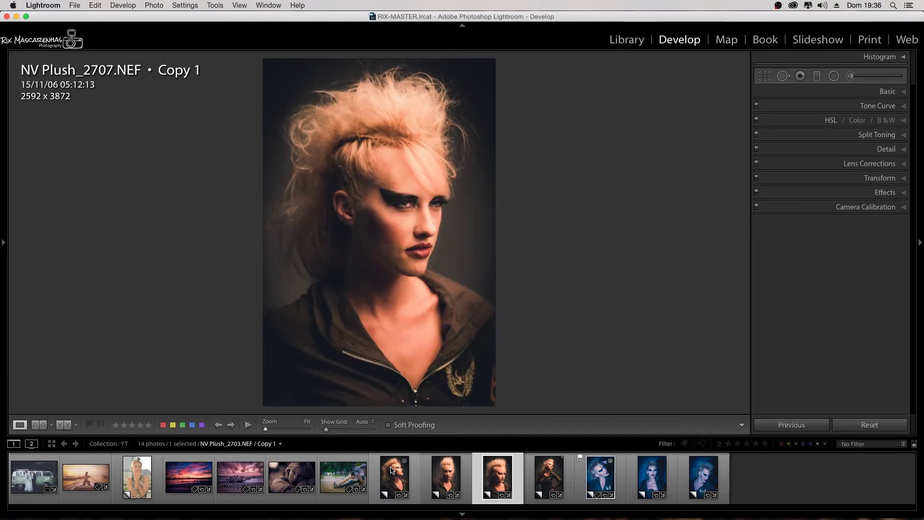
key("Right")
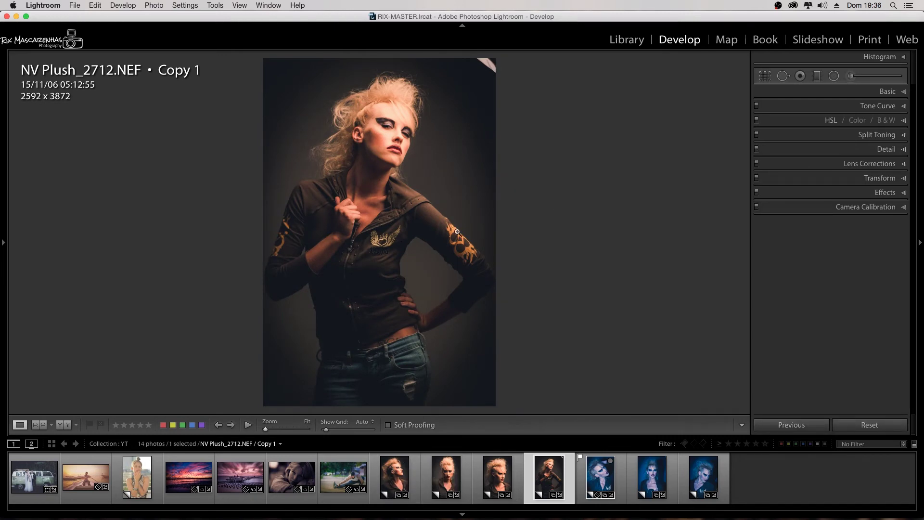
Crop NV Plush_2712 narrower to 2308 × 3872 by trimming its right edge, then bring up NV Plush_2677.
left_click(765, 77)
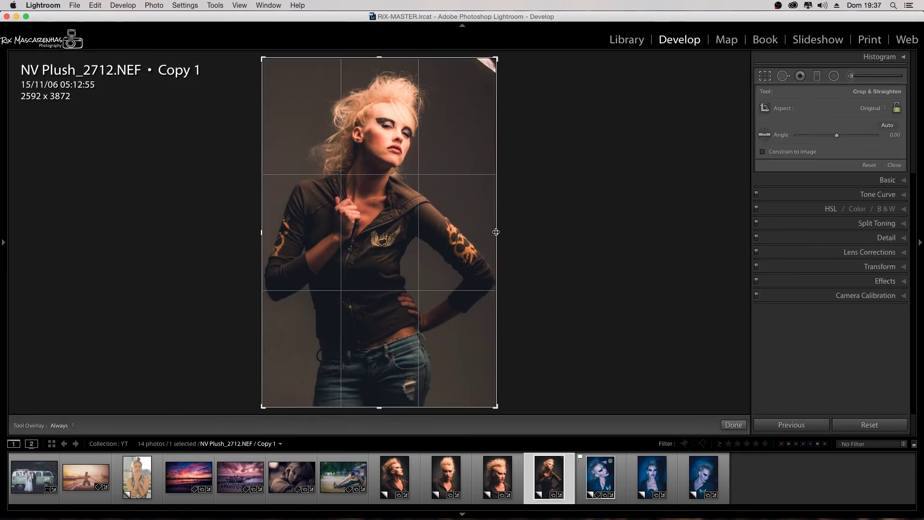
left_click_drag(497, 232, 485, 230)
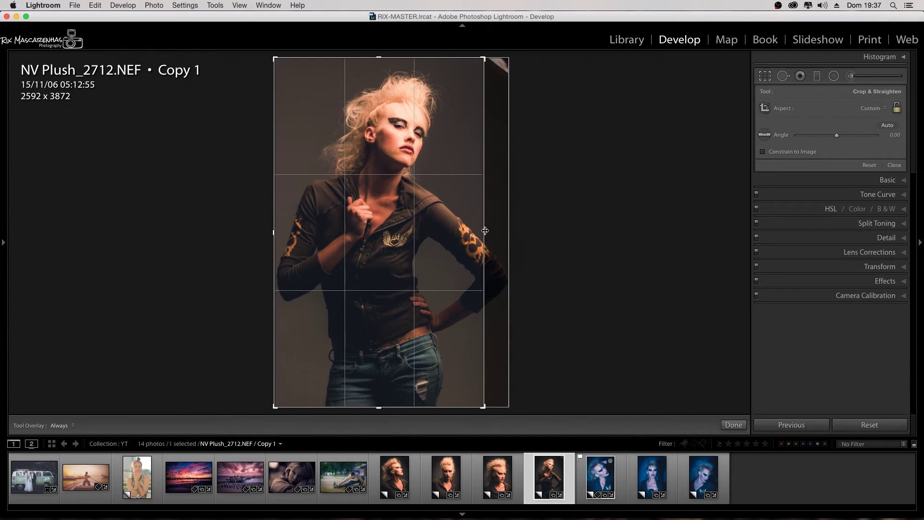
key("Return")
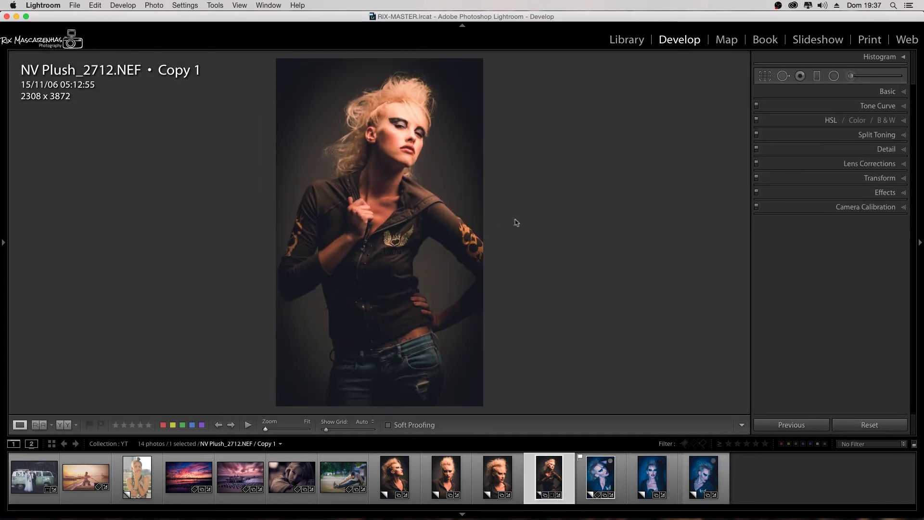
left_click(601, 477)
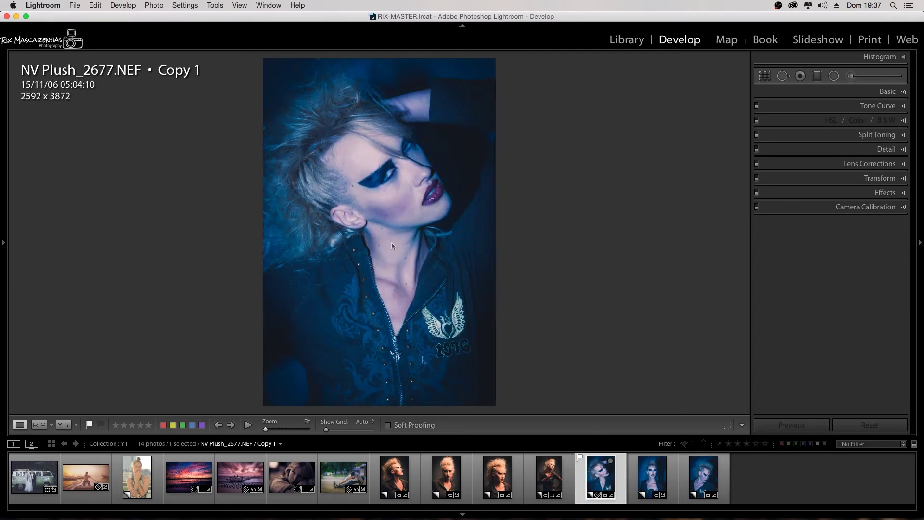
Warm NV Plush_2677's white balance to a Temp of about 6,814.
mouse_move(802, 136)
left_mouse_down()
mouse_move(826, 138)
mouse_move(831, 169)
left_mouse_up()
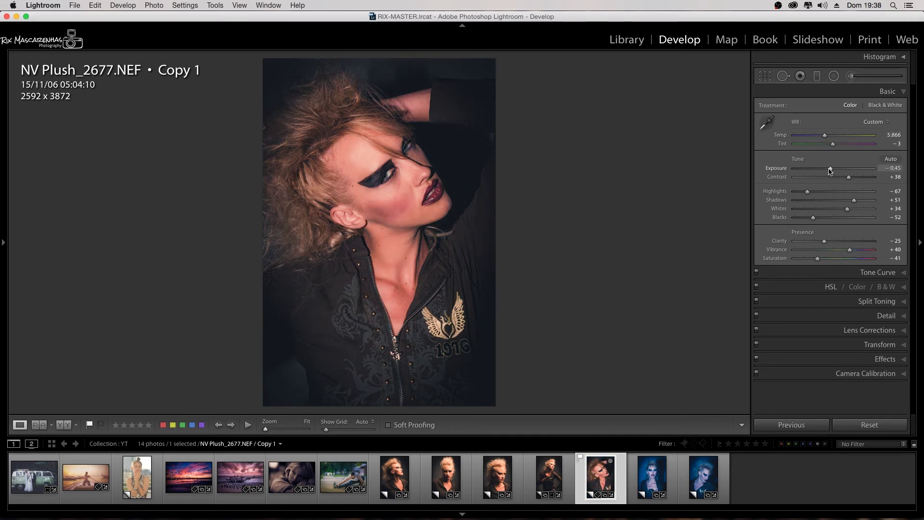
left_click(833, 135)
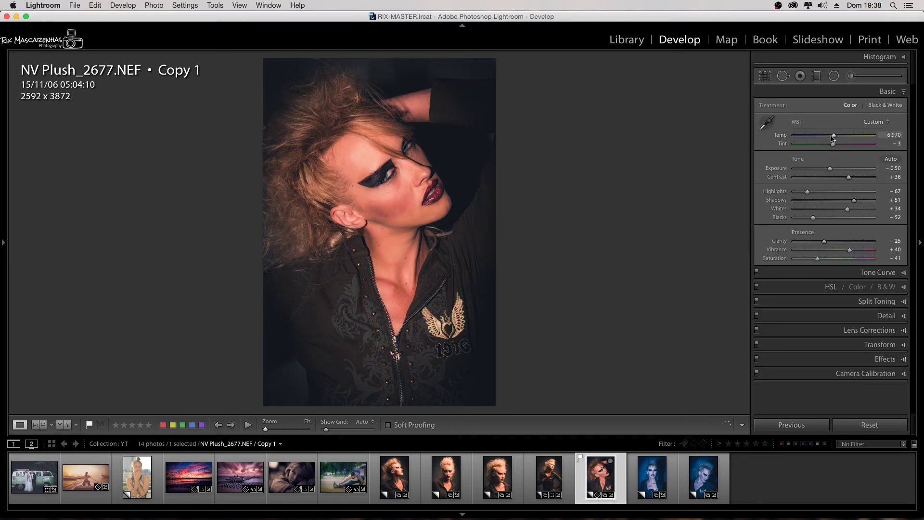
left_click_drag(834, 138, 832, 138)
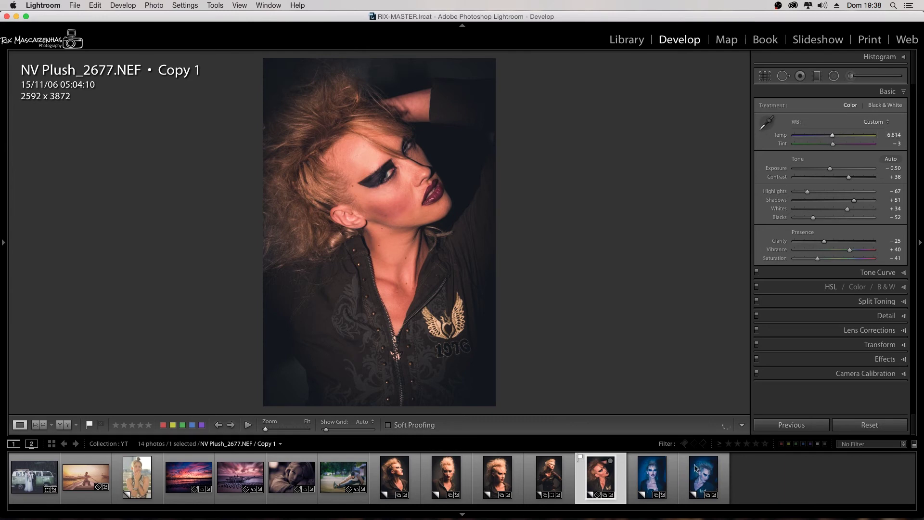
Sync the warm settings to the two remaining blue shots and view NV Plush_2680.
left_click(686, 482, "shift")
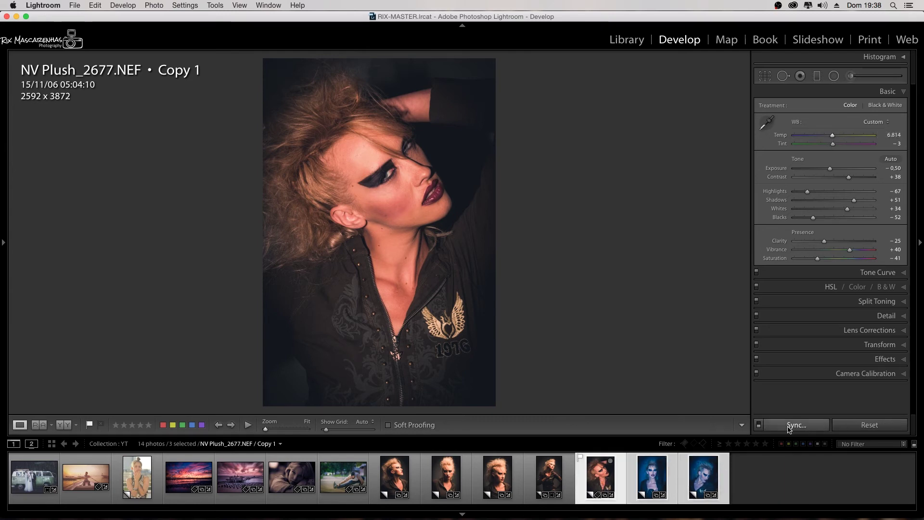
left_click(790, 426)
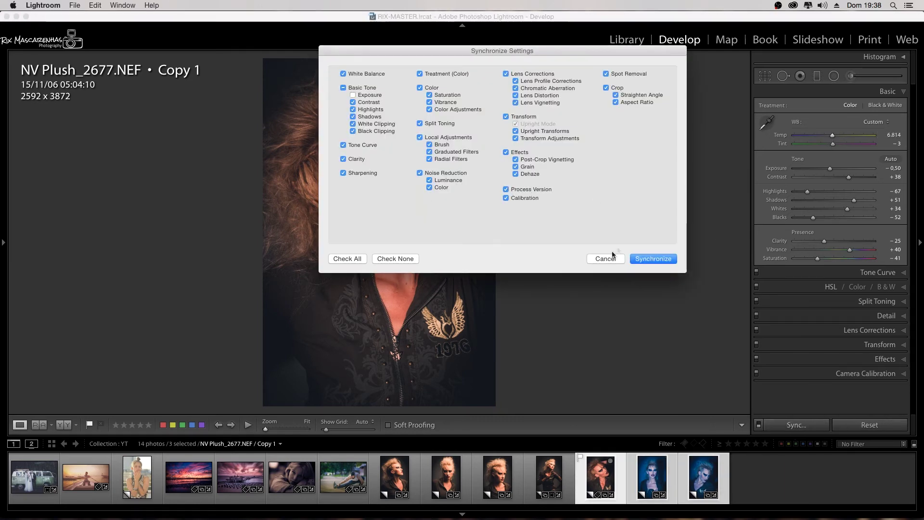
left_click(666, 259)
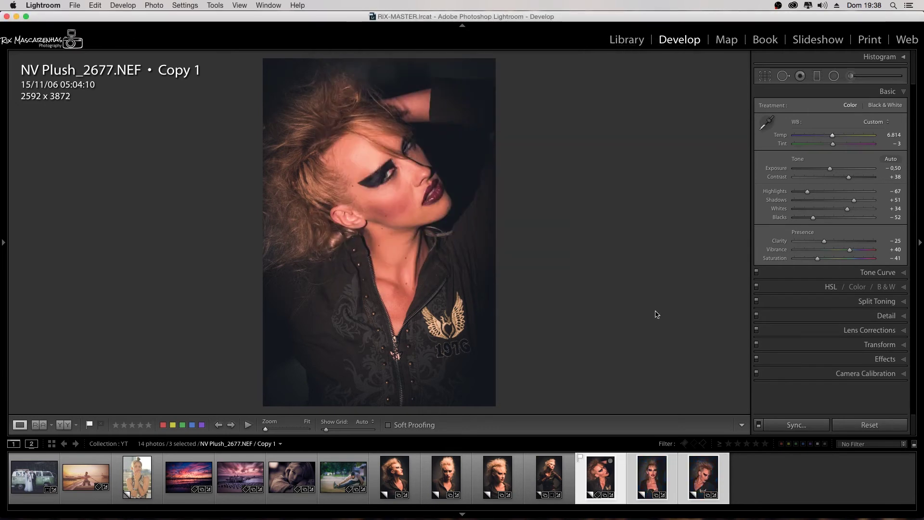
left_click(650, 477)
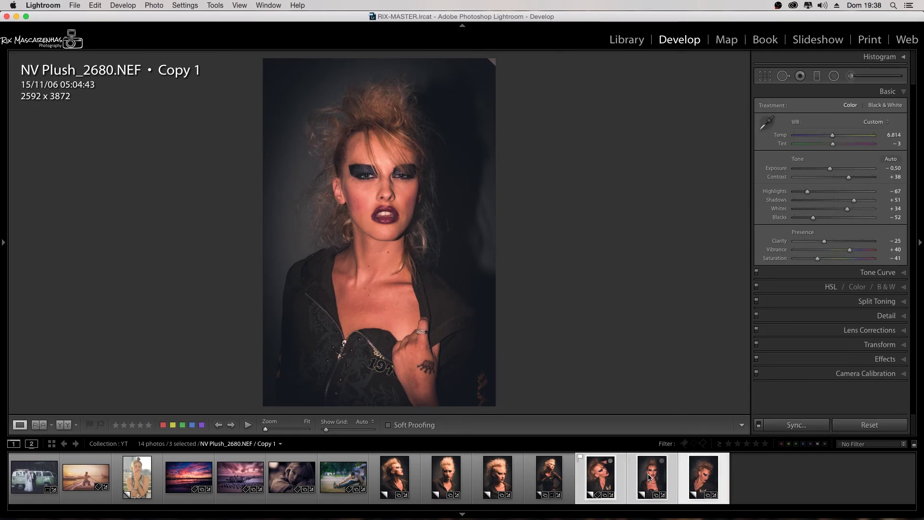
Browse the synced portraits and cropped NV Plush_2712, ending full screen on NV Plush_2701.
key("Right")
key("Left")
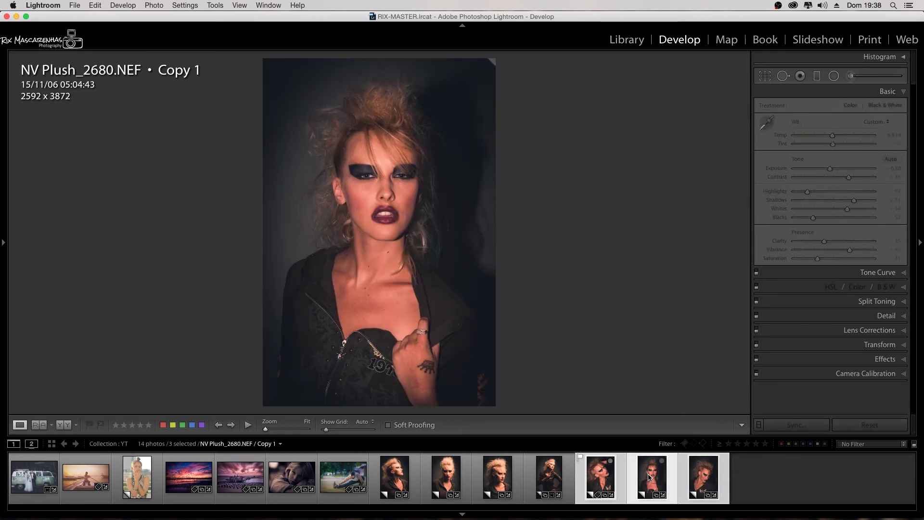
key("Left")
key("Right")
key("Right")
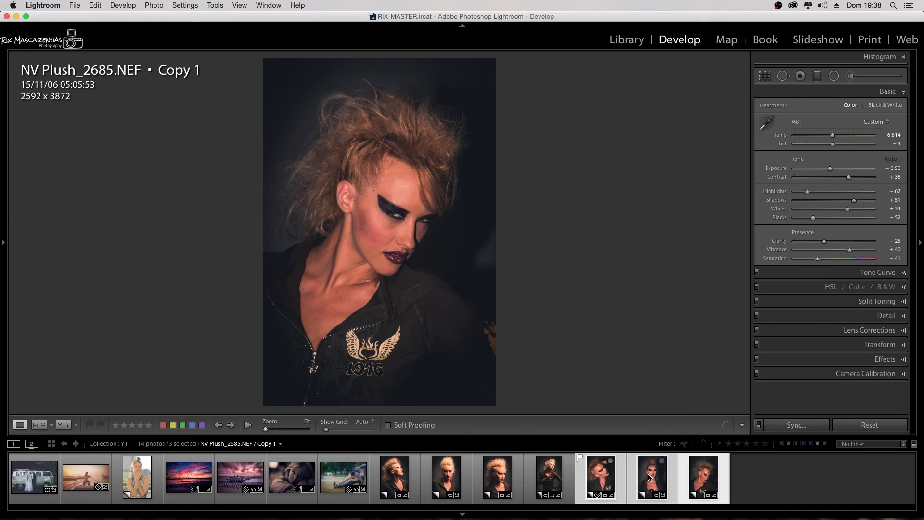
left_click(566, 480)
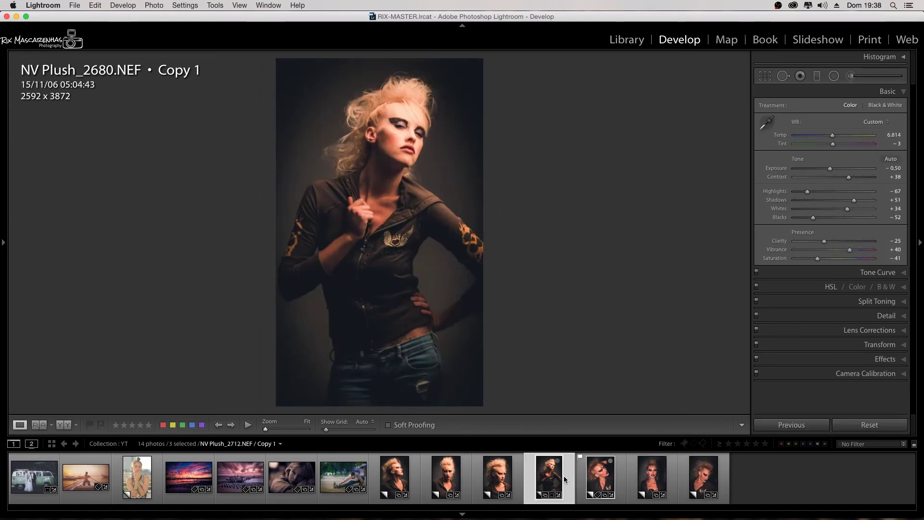
key("Left")
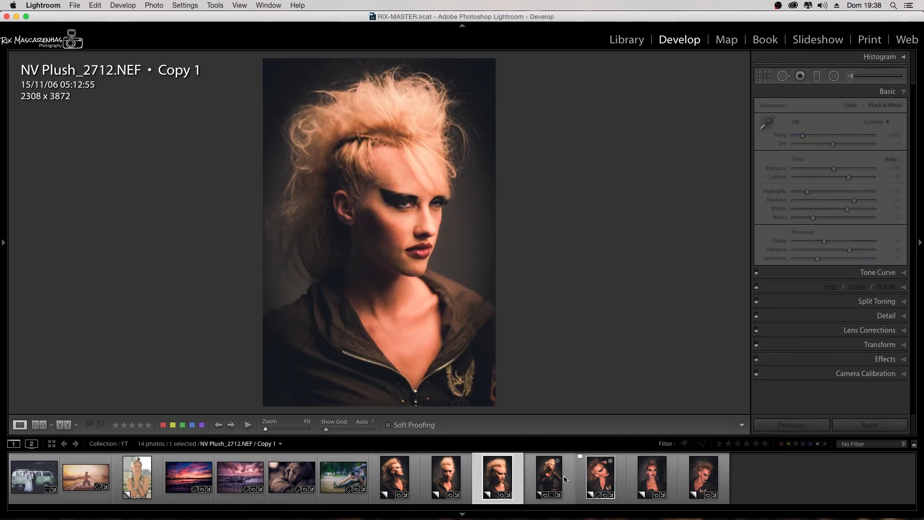
key("Left")
key("Left")
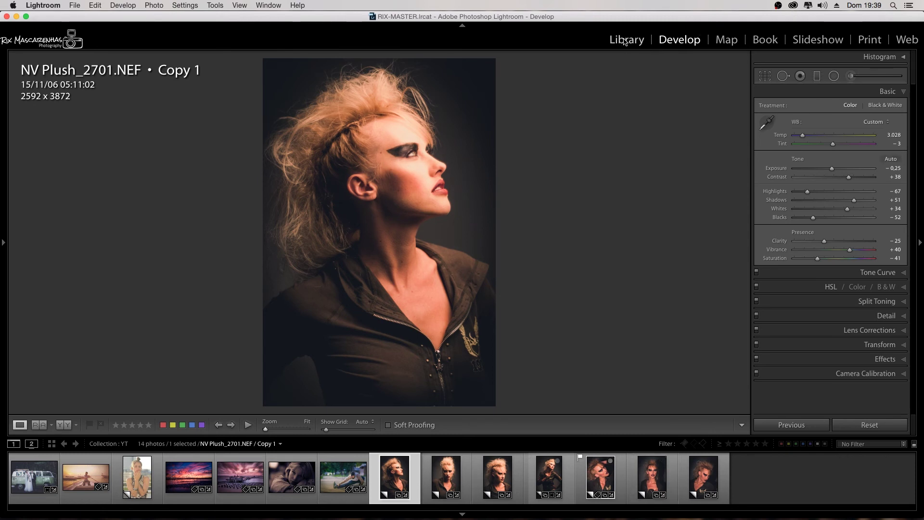
left_click(548, 482)
key("f")
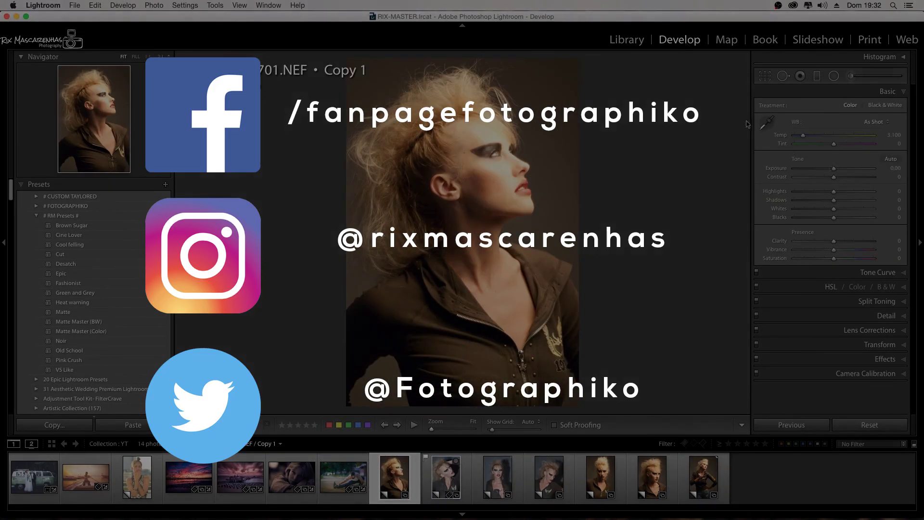
Set NV Plush_2701's white balance from a neutral spot and lower its Highlights.
left_click(766, 123)
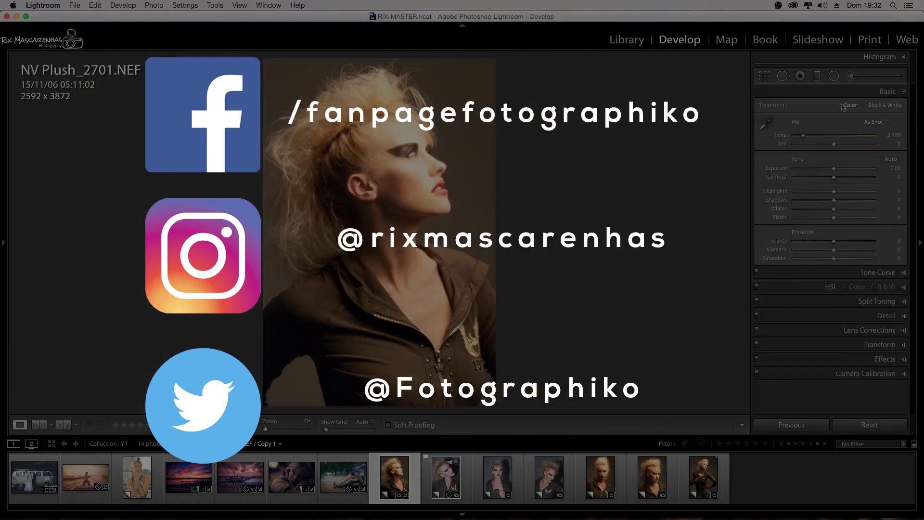
left_click(370, 336)
left_click_drag(834, 191, 808, 191)
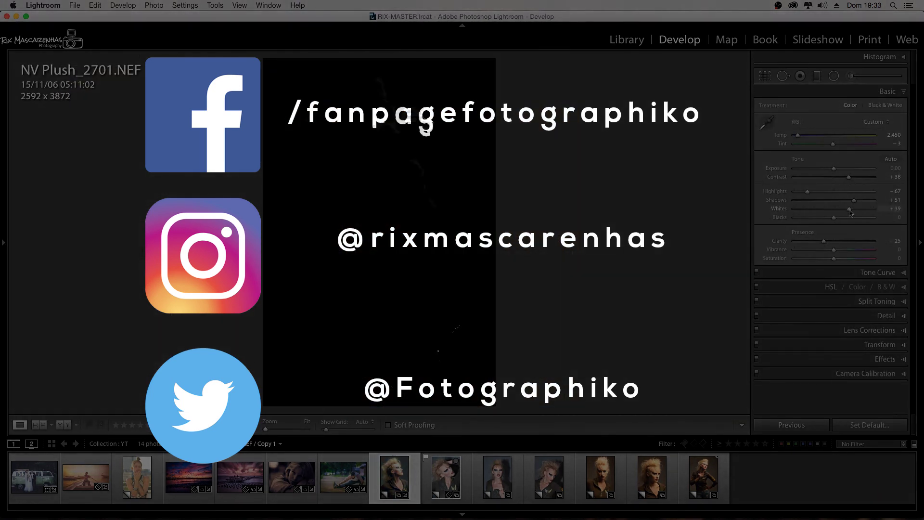
Glance at the Tone Curve, then expand the HSL adjustments panel.
left_click(872, 273)
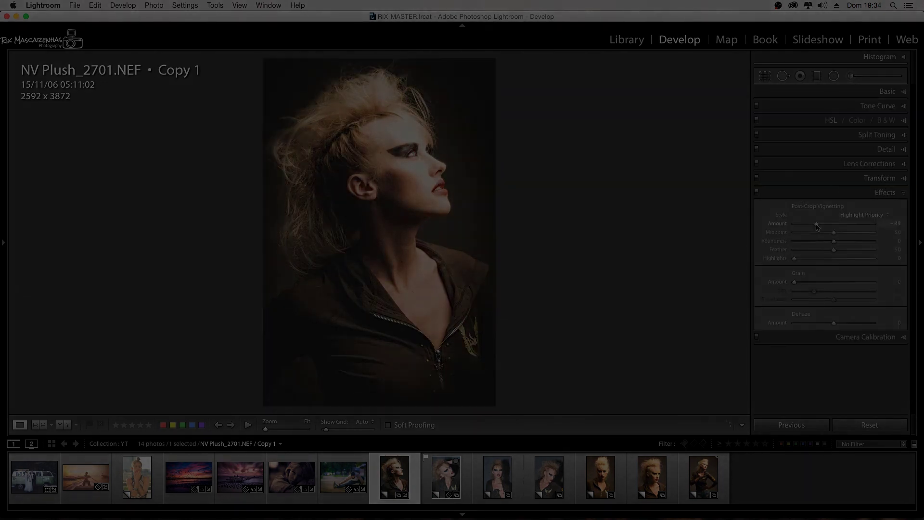
left_click(883, 92)
left_click(831, 120)
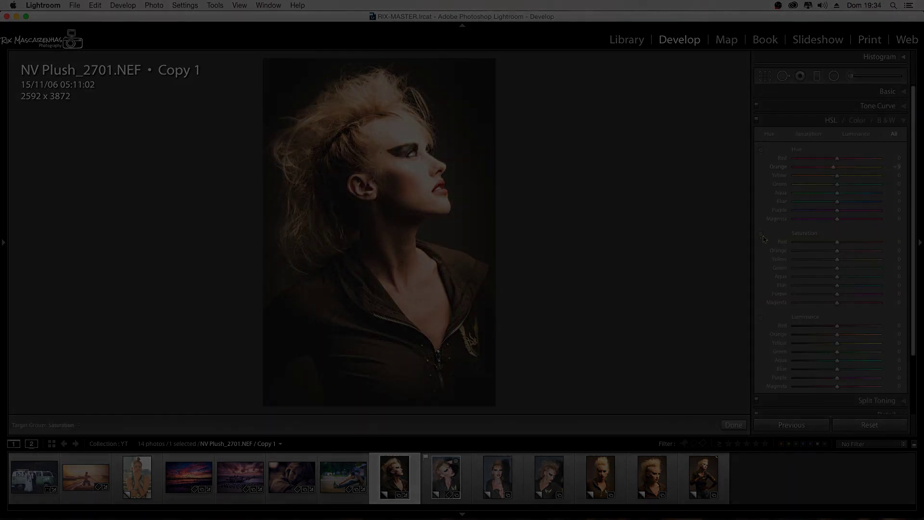